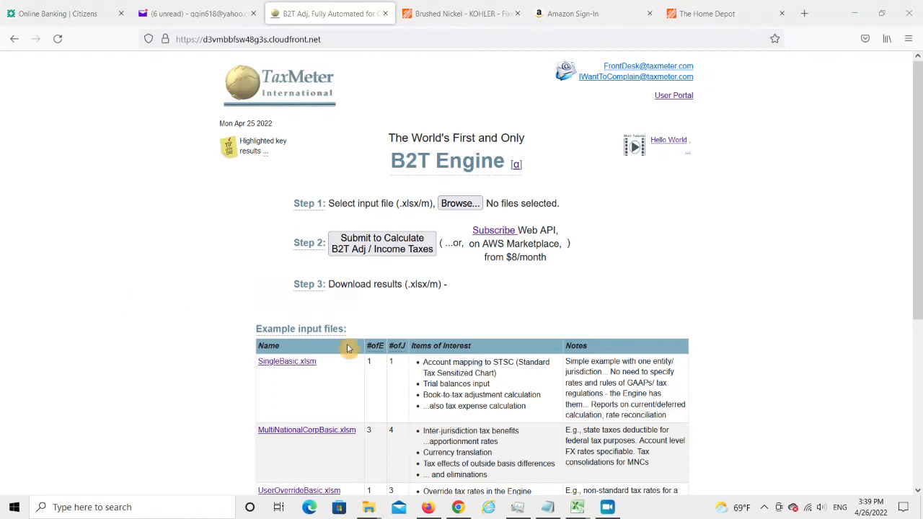
- Switch to the HelloWorld_TaxBasisAdditionalChange.xlsm workbook in Excel and show its RecurringInput sheet
mouse_move(584, 510)
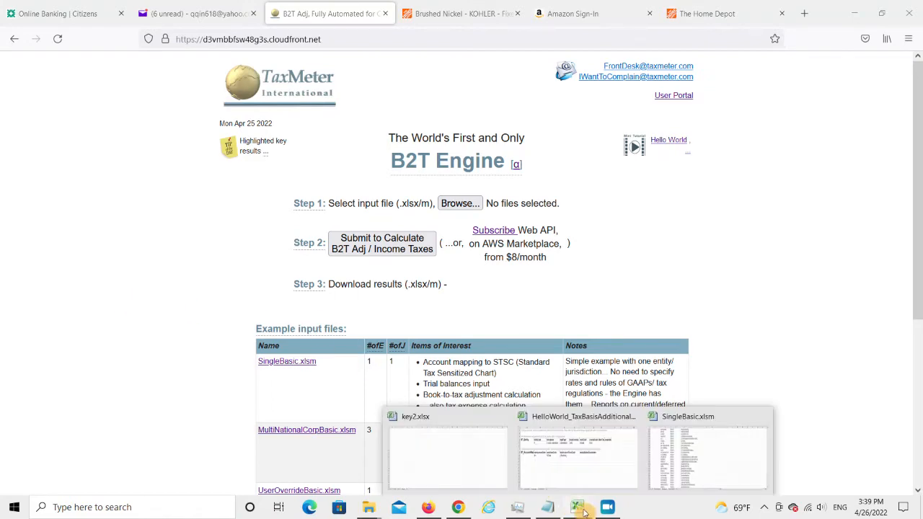
click(587, 482)
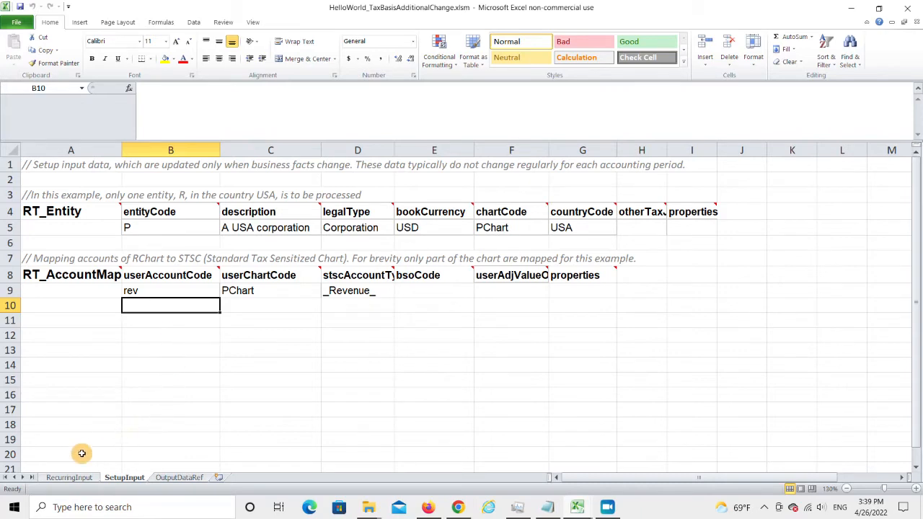
click(70, 478)
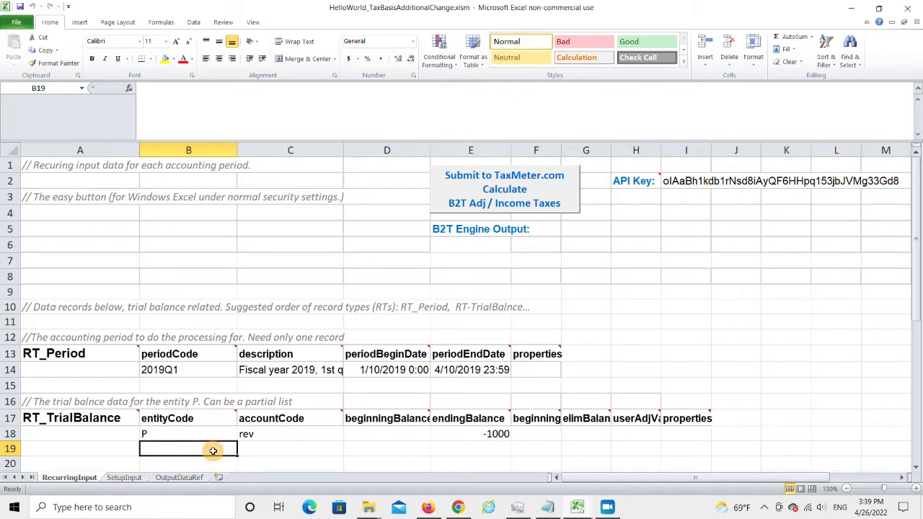
- Add a trial balance record in row 19 with entity code P, account code meExp and ending balance 100
text(P)
key(Tab)
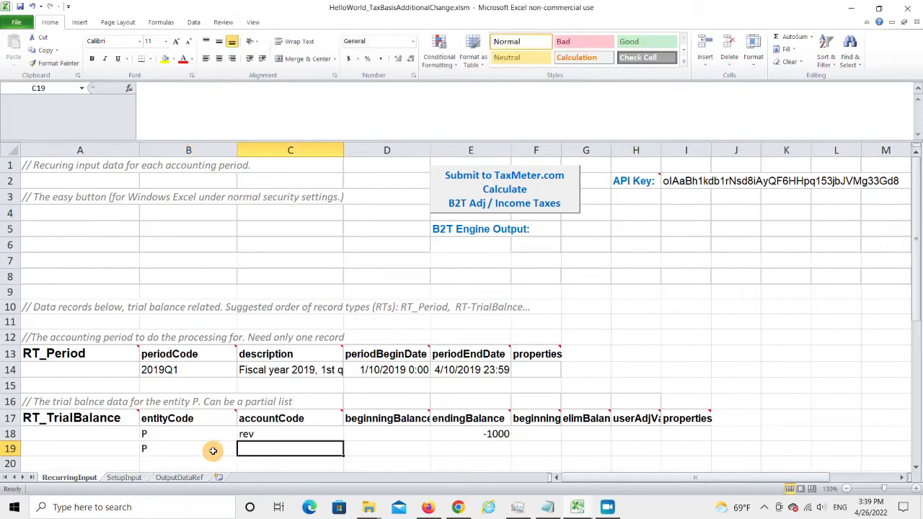
text(meExp)
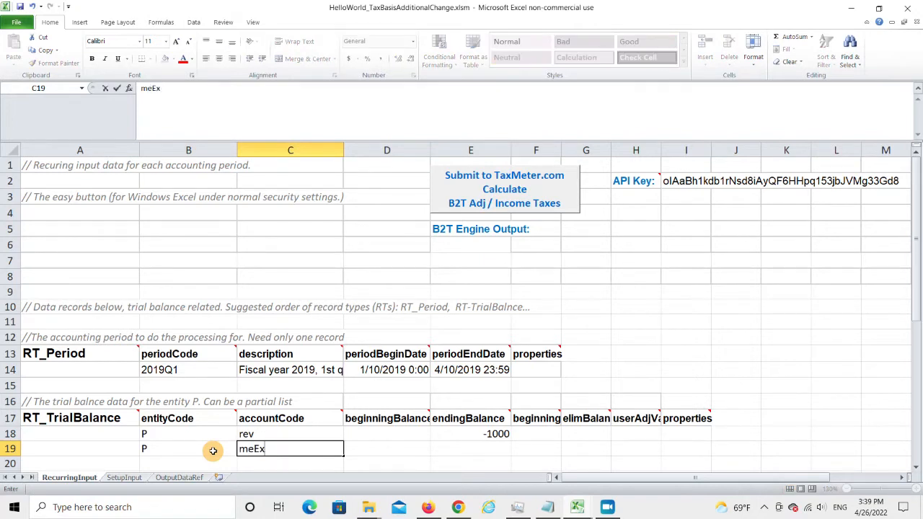
key(Tab)
key(Tab)
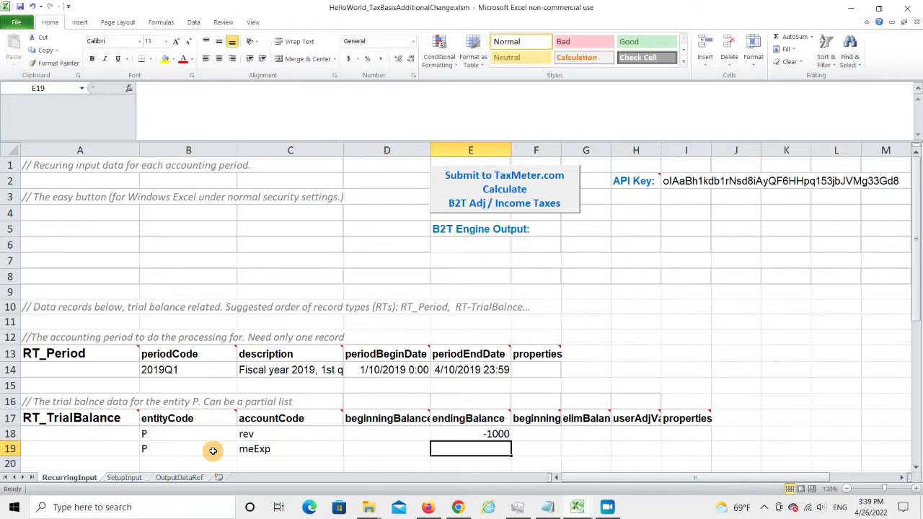
text(100)
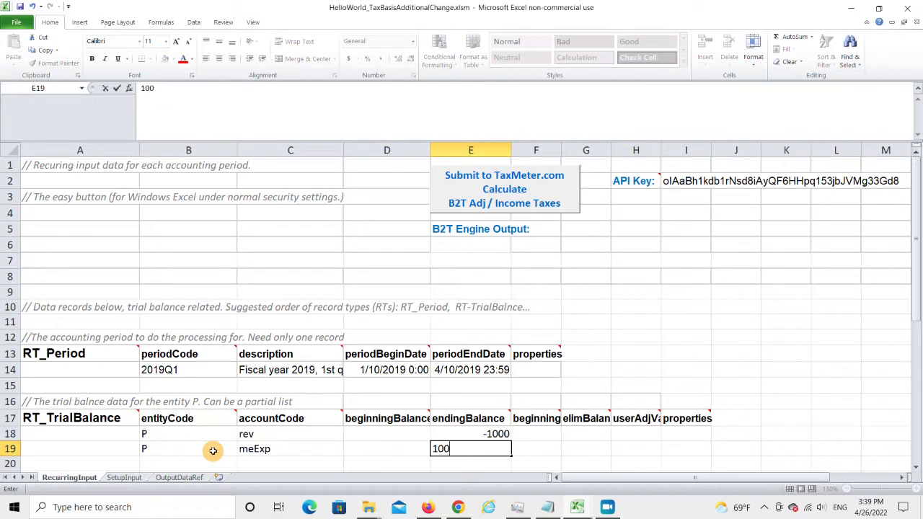
click(362, 444)
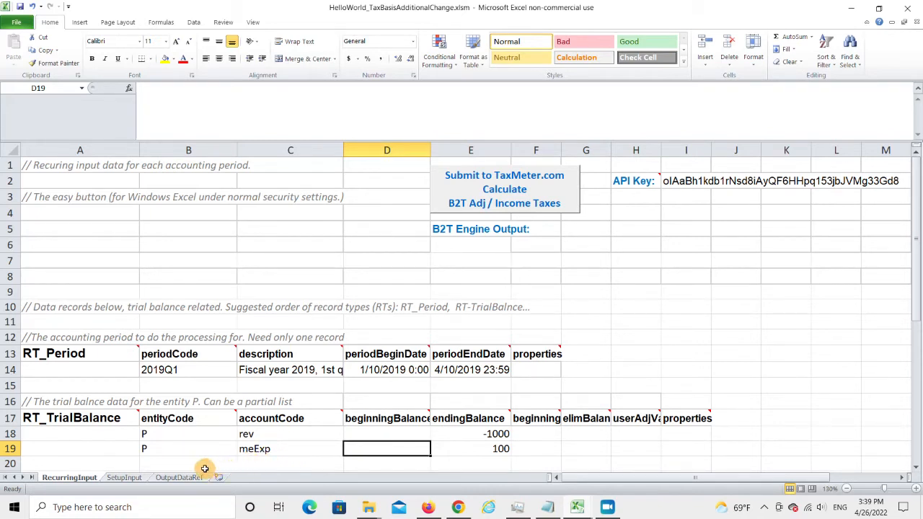
- Map account meExp of PChart to _MealsAndEntExp_ in row 10 of the SetupInput sheet and save the workbook
click(121, 477)
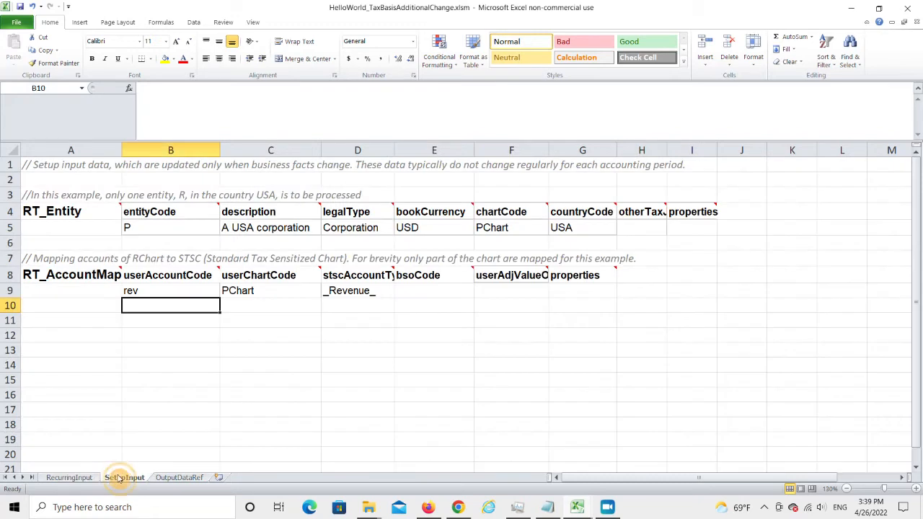
click(92, 304)
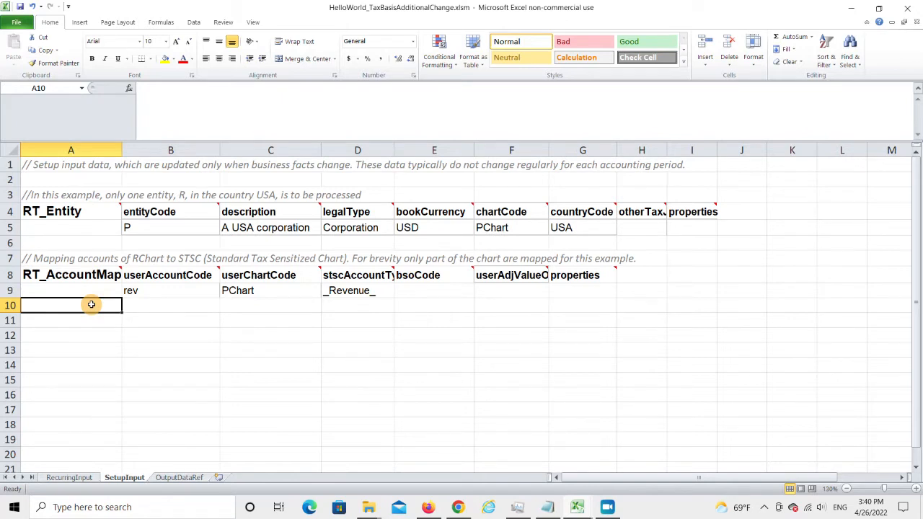
text(meExp	PChart	_MealsAndEntExp_)
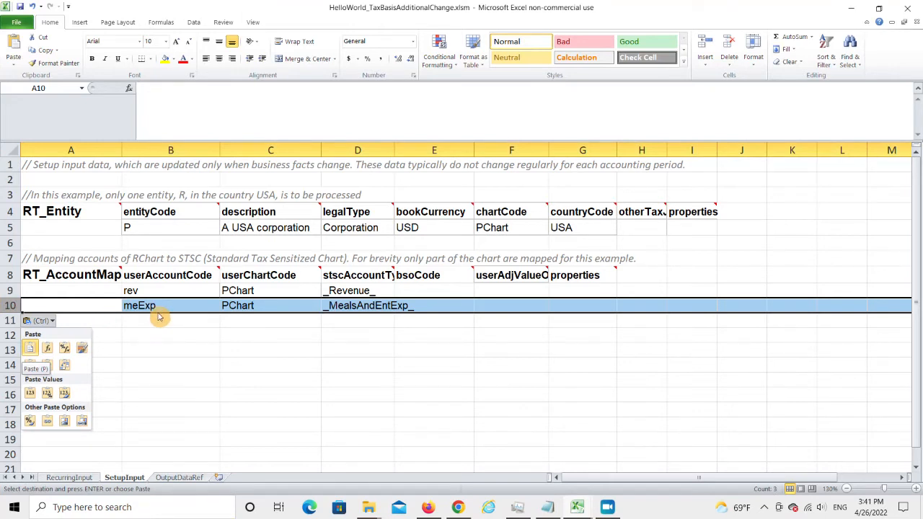
key(Escape)
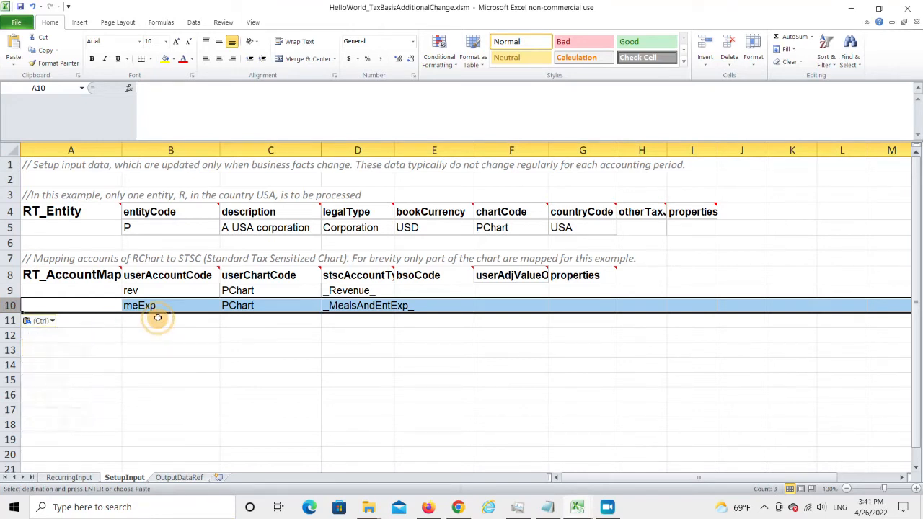
click(157, 318)
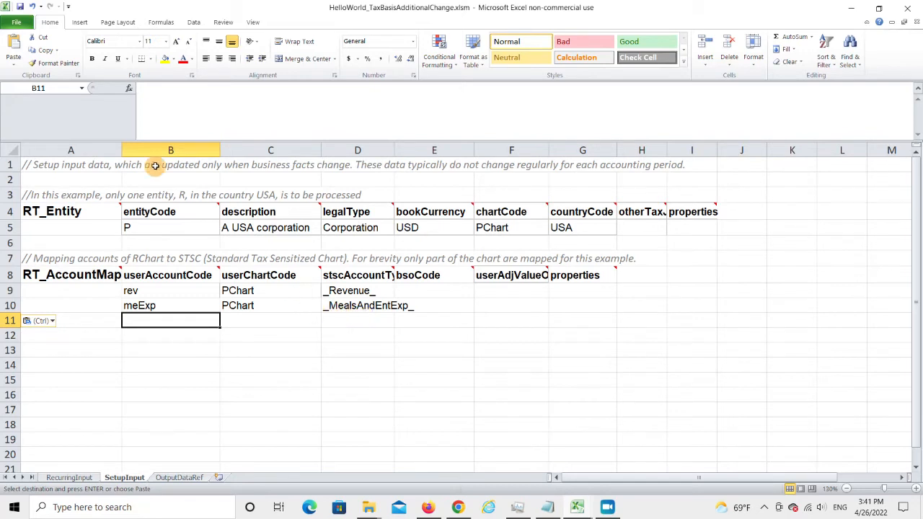
click(21, 7)
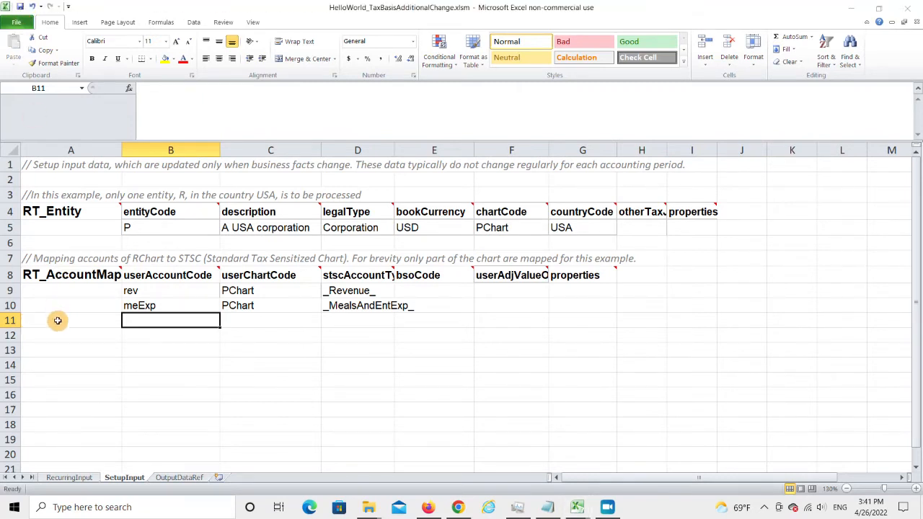
- Submit the workbook from the RecurringInput sheet to TaxMeter.com for calculation and open the B2T output
click(70, 478)
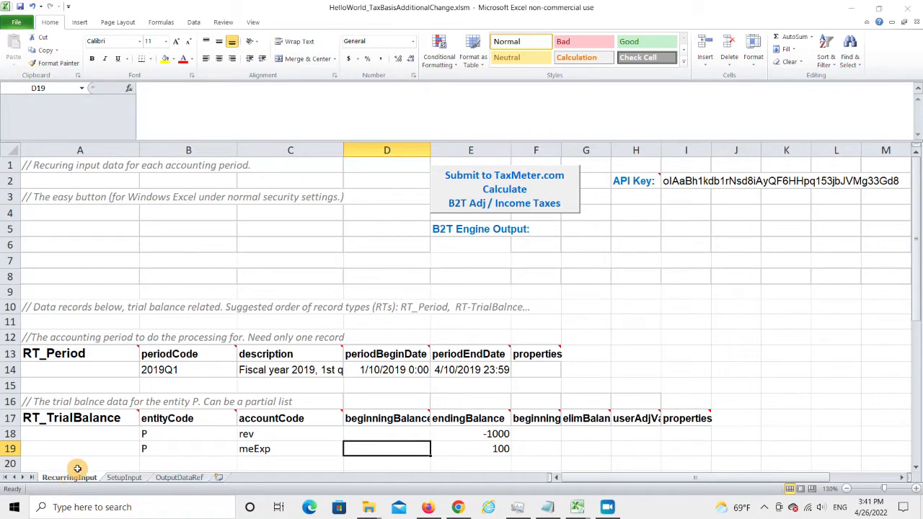
click(452, 201)
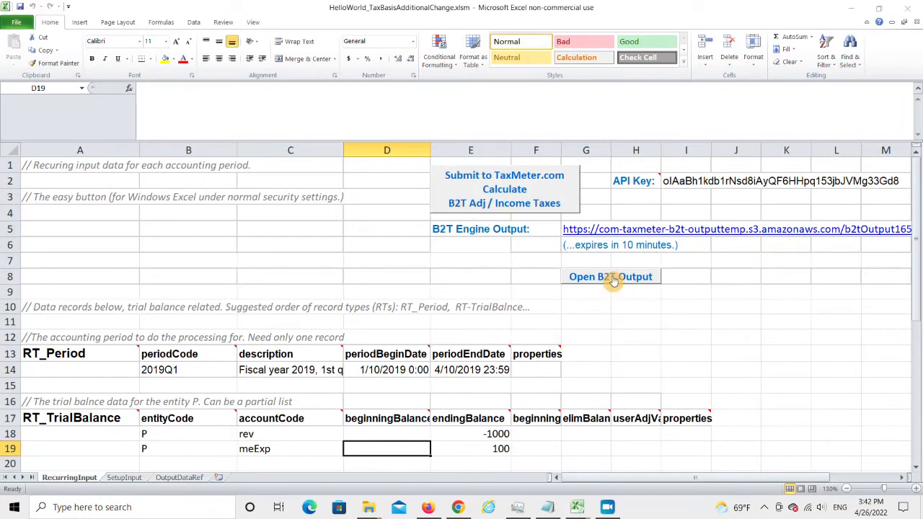
click(612, 280)
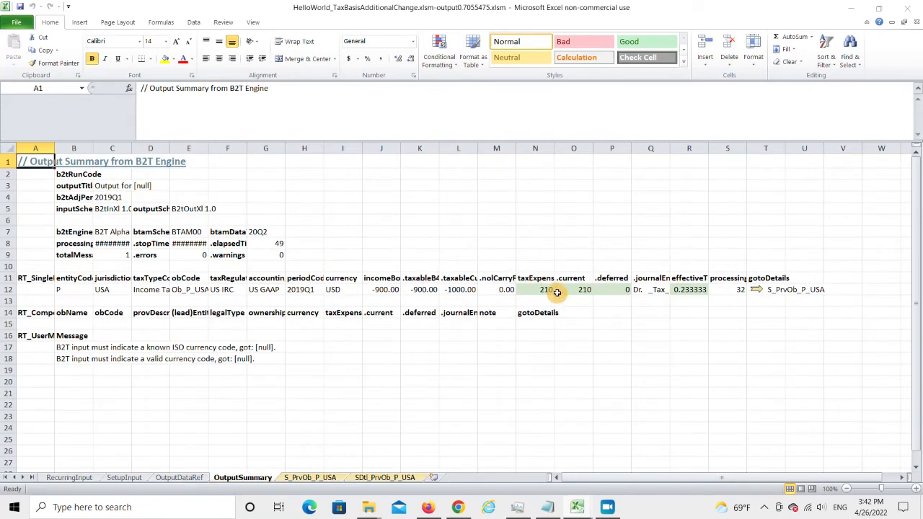
- Examine the book-tax adjustments in the S_PrvOb_P_USA provision details, and close the output workbook
click(755, 292)
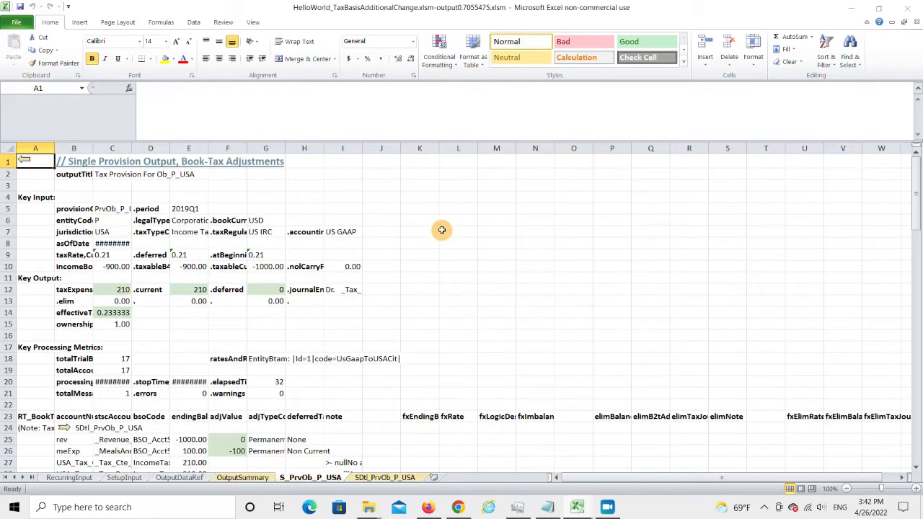
scroll(458, 247, down, 2)
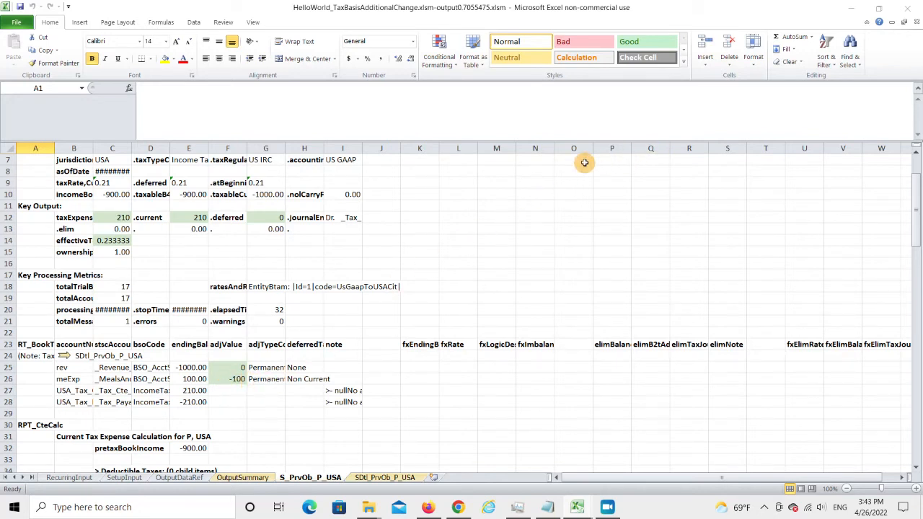
click(903, 13)
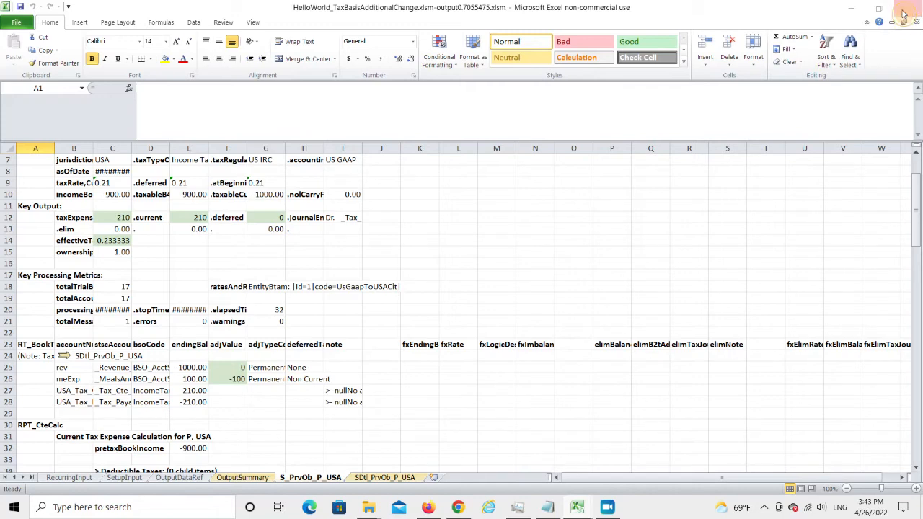
click(460, 279)
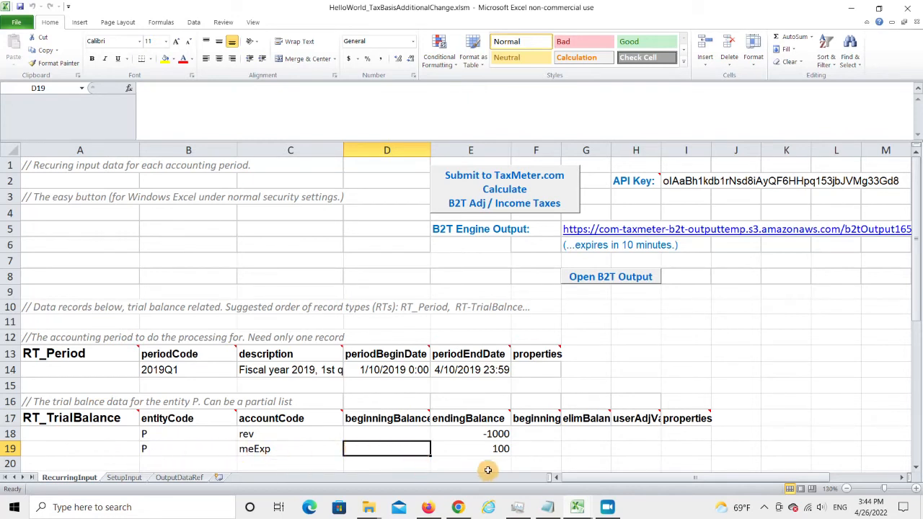
- Set the properties of the meExp trial balance record to taxBasisAdditionalChange=40 and save the workbook
click(689, 450)
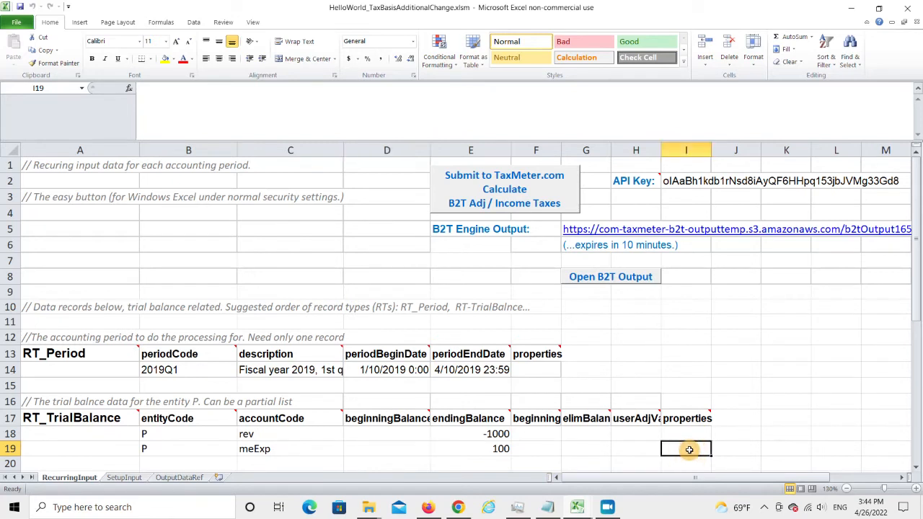
text(tax)
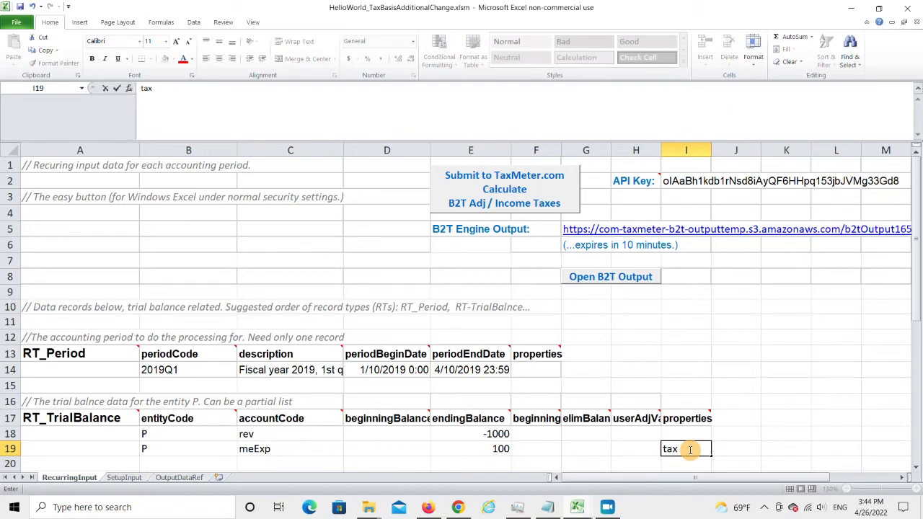
text(BasisAddi)
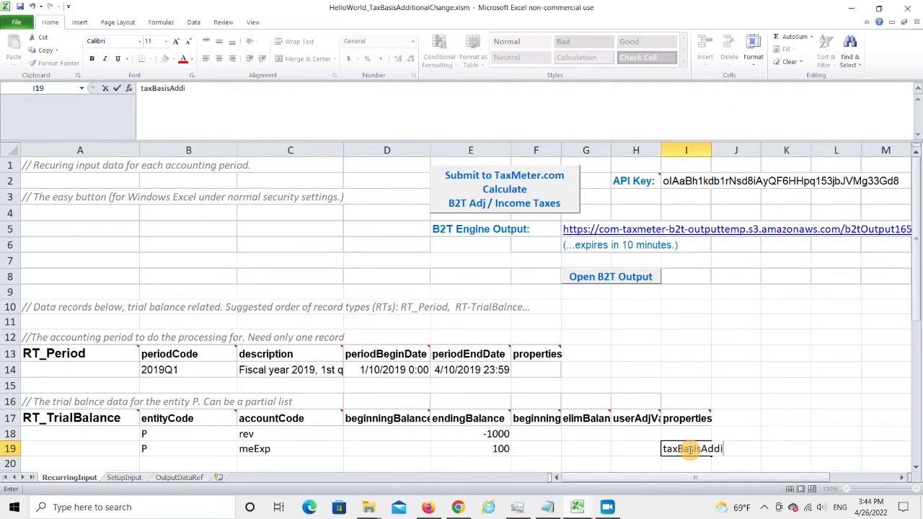
text(tionalChange)
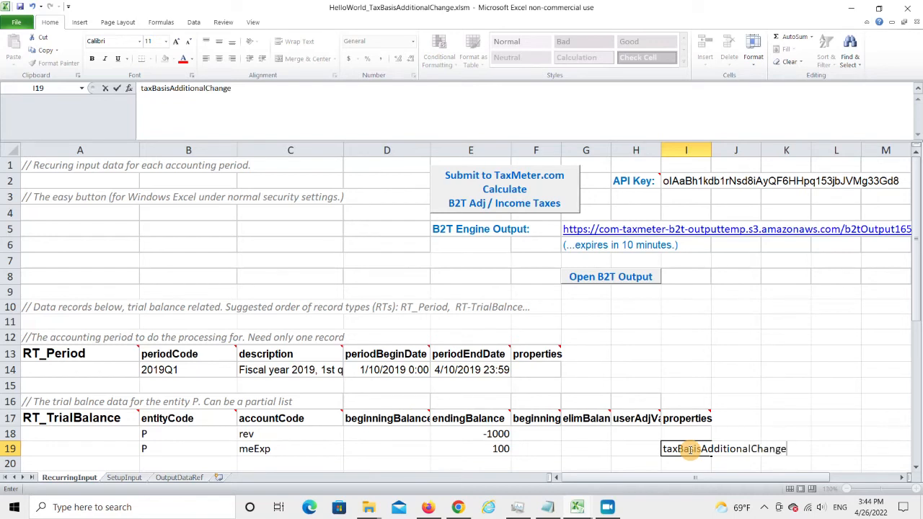
text(=40)
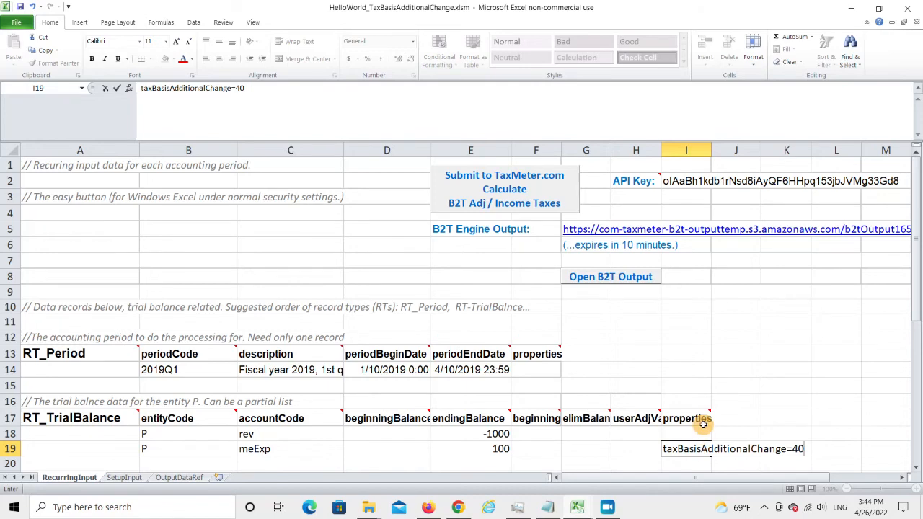
mouse_move(698, 420)
scroll(694, 376, down, 2)
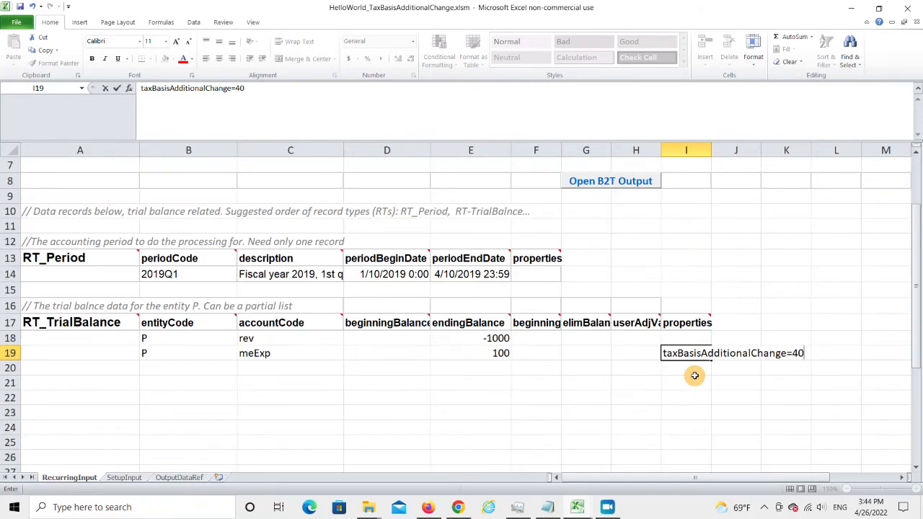
mouse_move(693, 321)
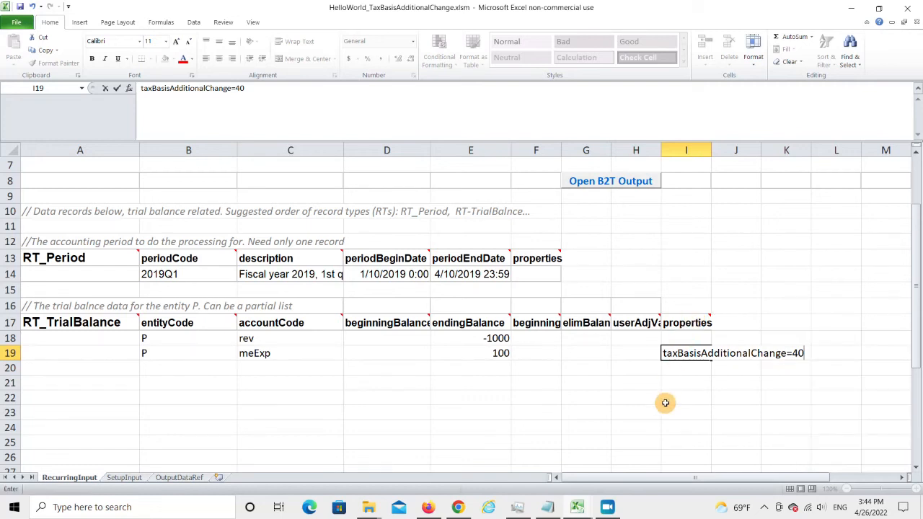
click(680, 370)
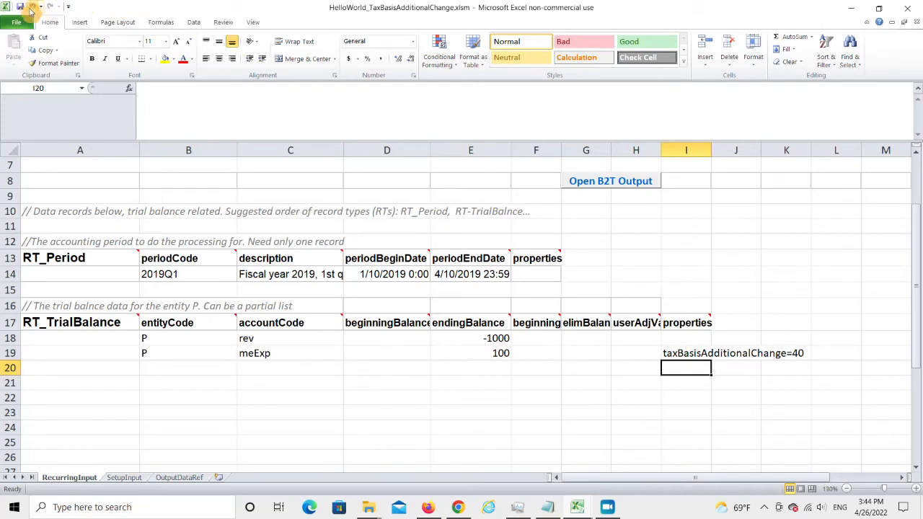
click(21, 7)
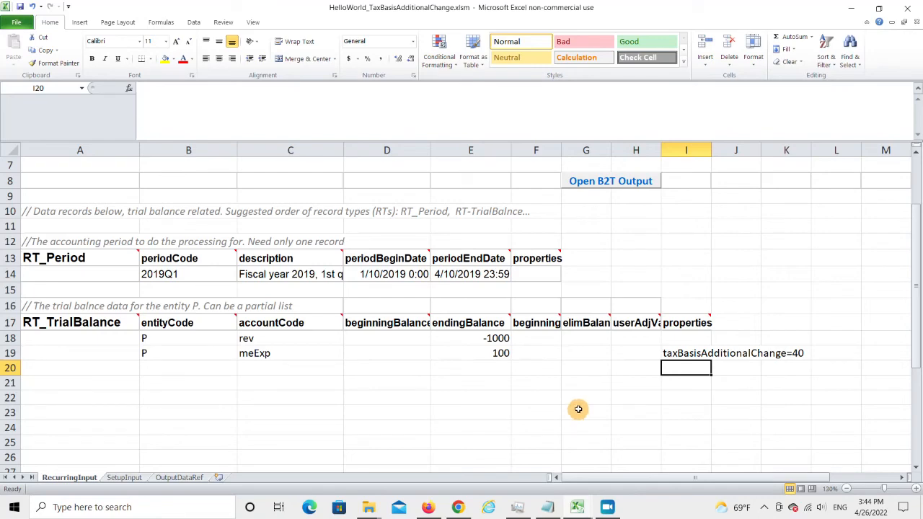
- Resubmit the workbook with the additional tax basis change to TaxMeter.com and open the new B2T output
scroll(579, 409, up, 2)
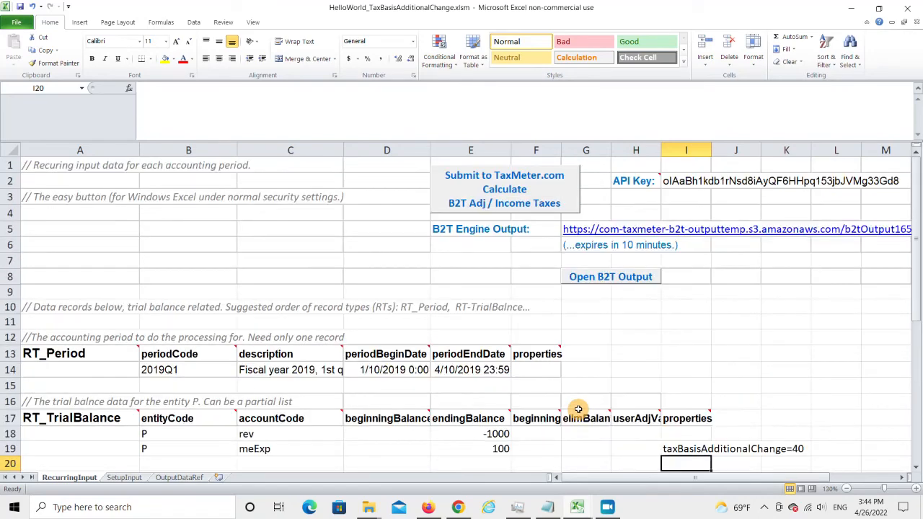
click(509, 190)
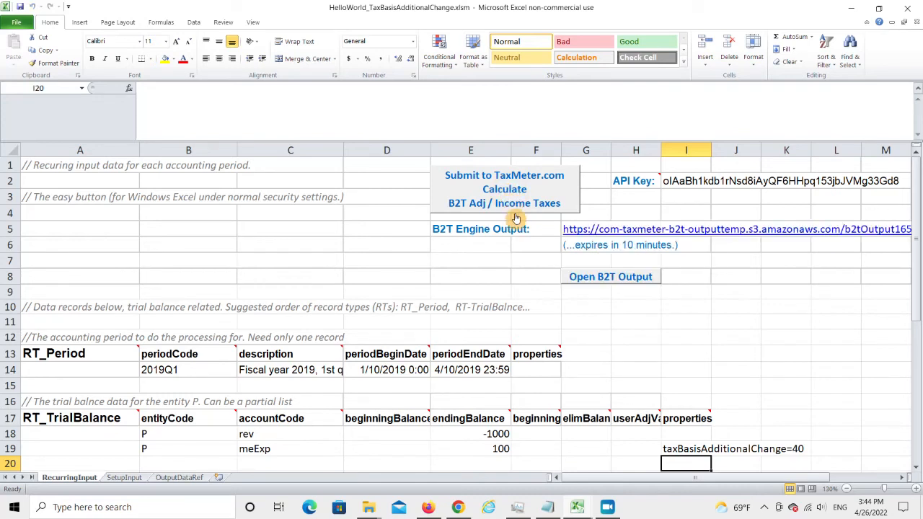
click(590, 277)
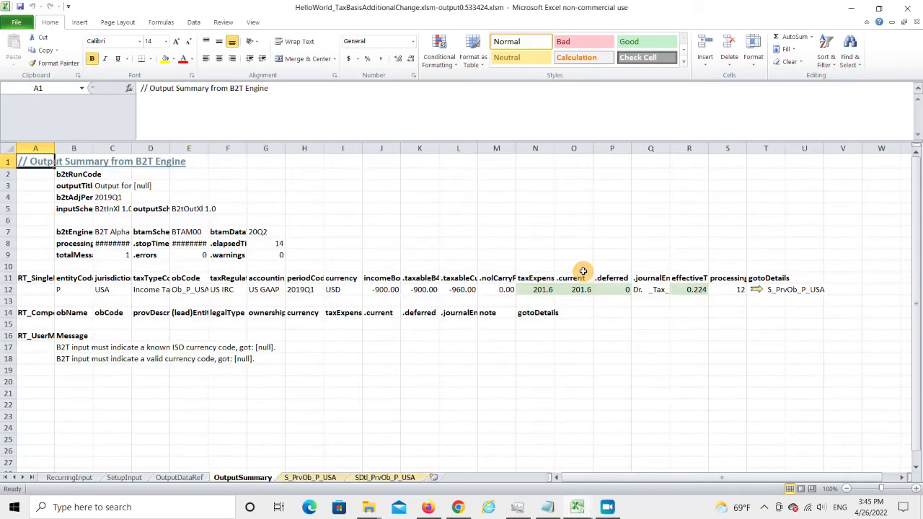
- Examine the meExp adjustment and current tax expense calculation in the S_PrvOb_P_USA details, and check them against the RecurringInput sheet
click(758, 290)
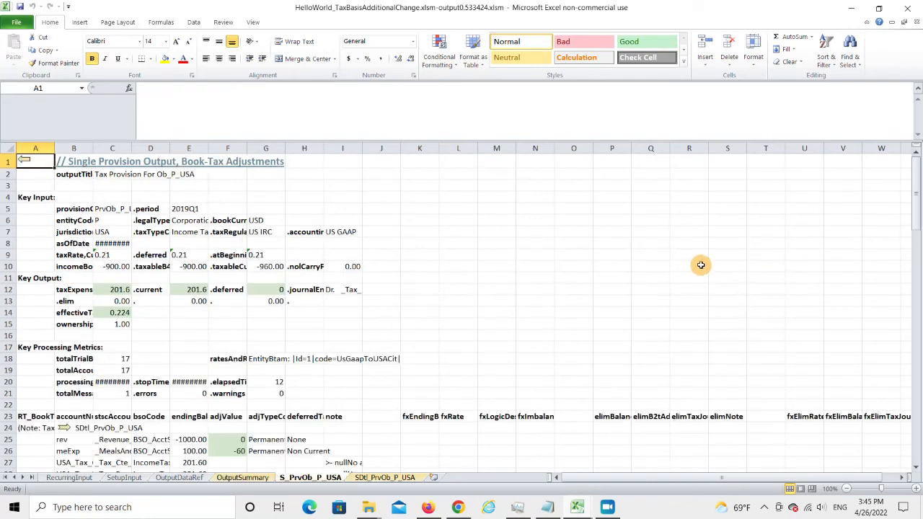
scroll(700, 265, down, 1)
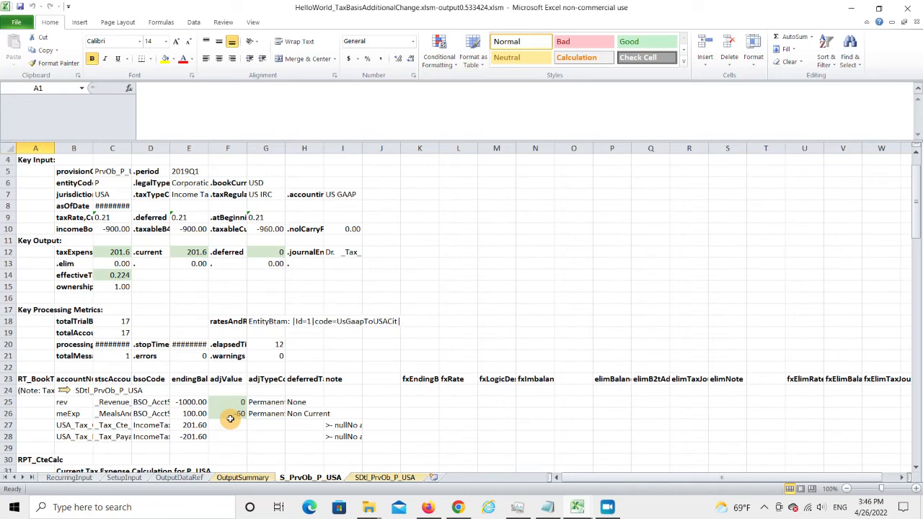
scroll(230, 419, down, 5)
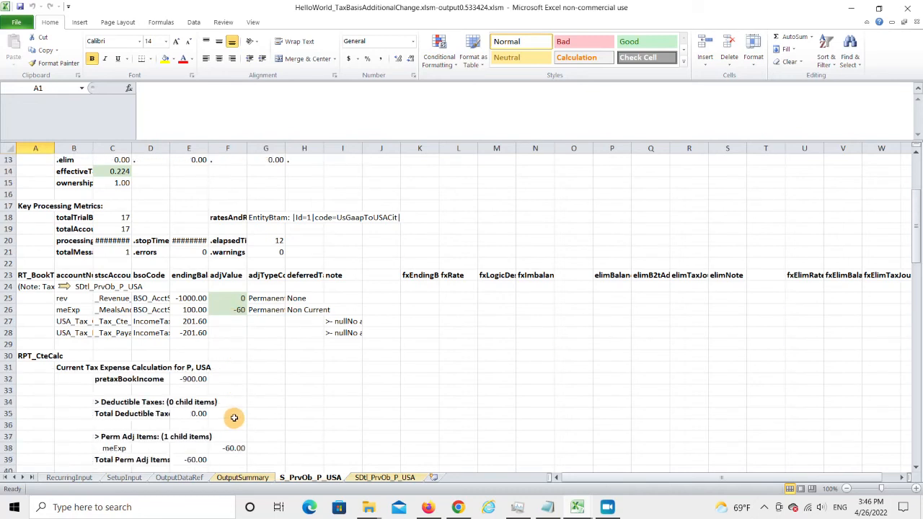
scroll(233, 417, down, 1)
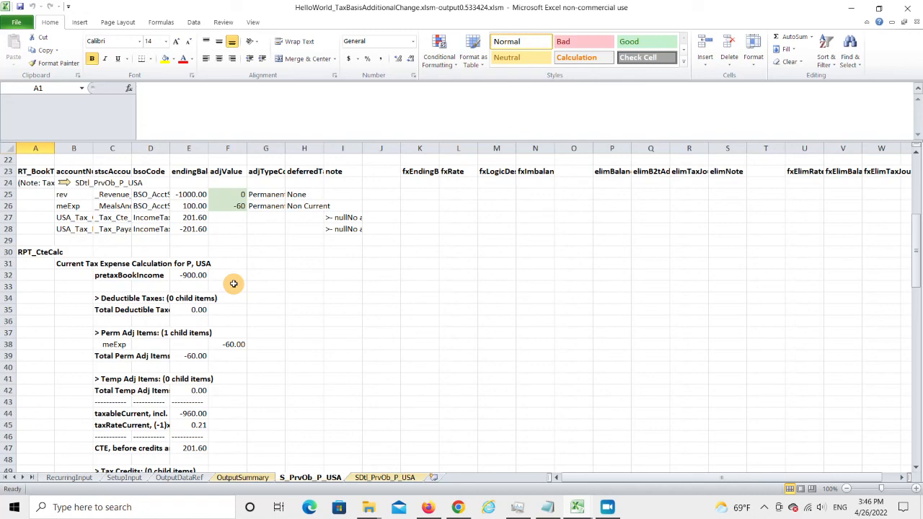
click(66, 478)
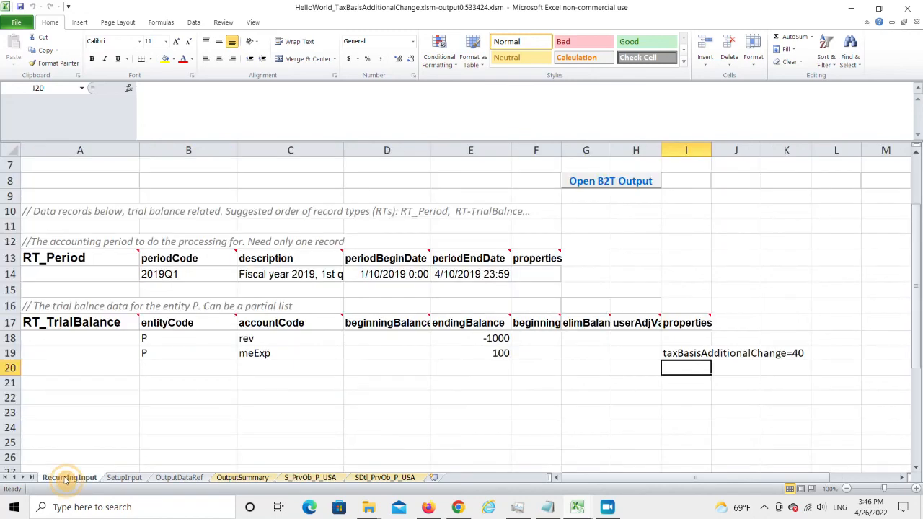